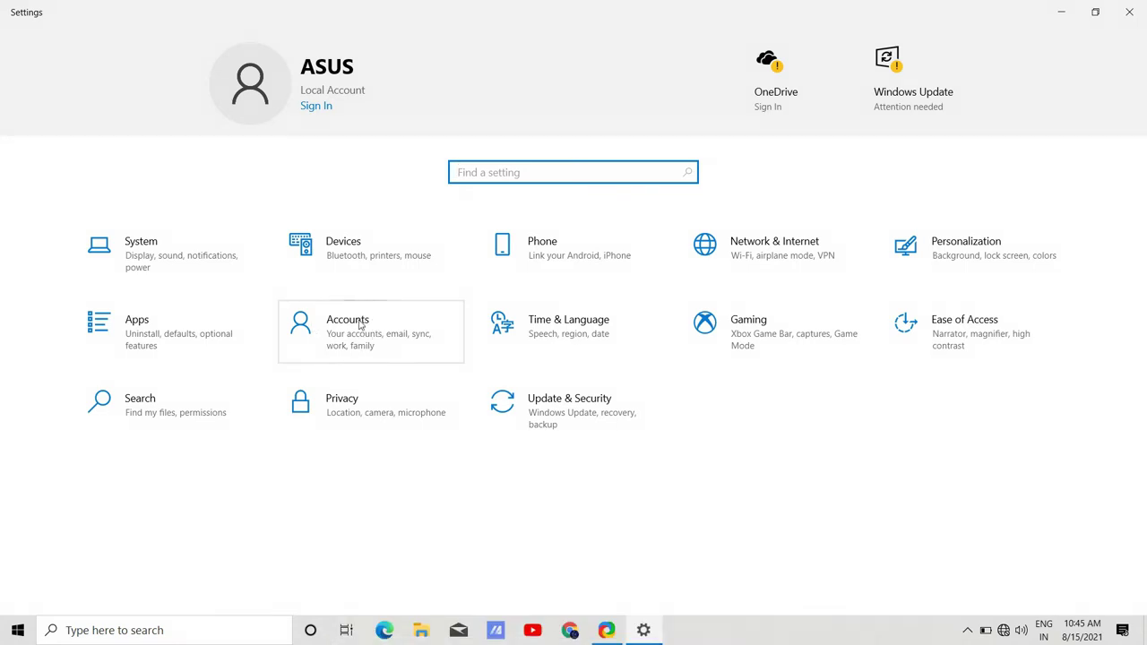
# Go to Accounts and switch to the Sign-in options page.
pyautogui.click(354, 333)
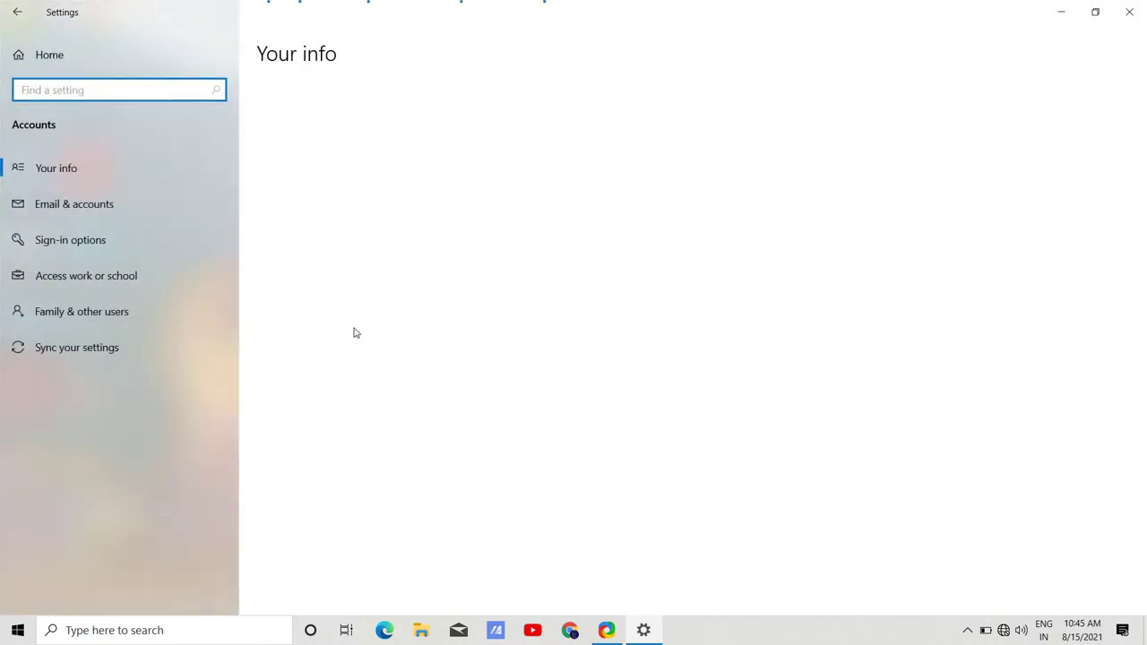
pyautogui.click(136, 248)
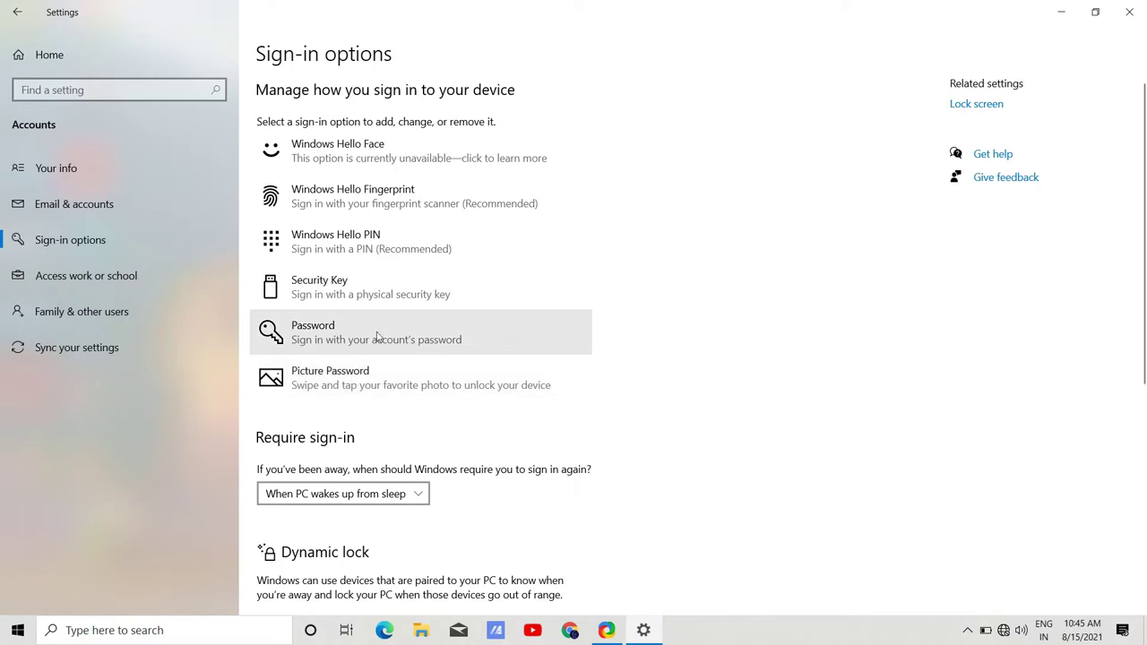
# Start changing the Password sign-in option and verify the current account password.
pyautogui.click(360, 342)
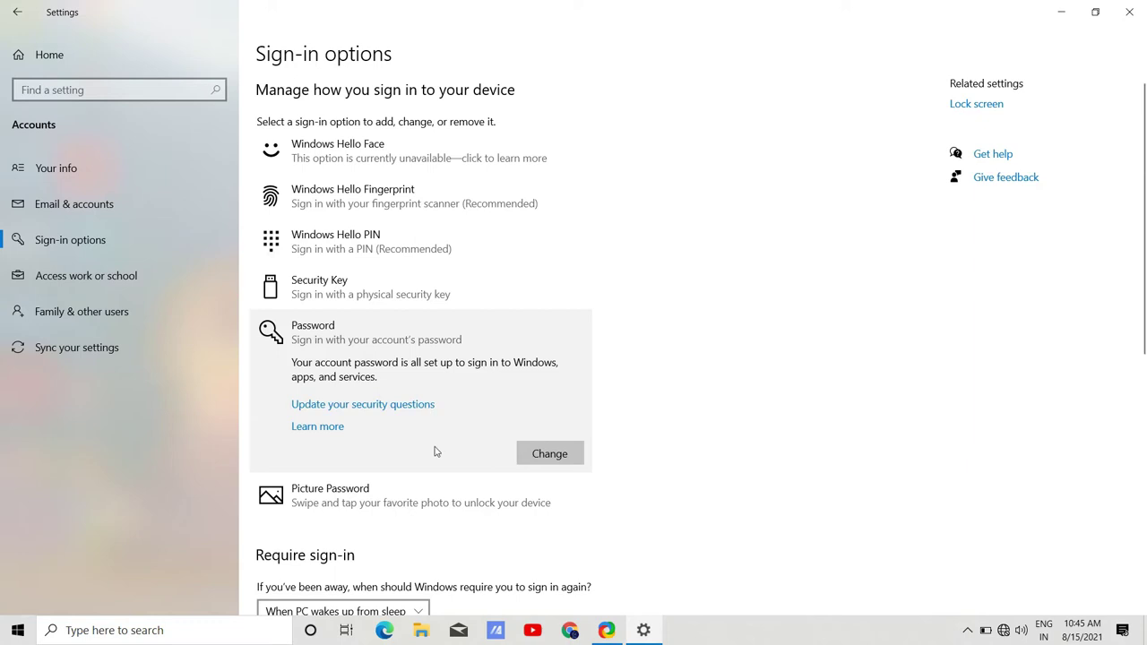
pyautogui.click(550, 454)
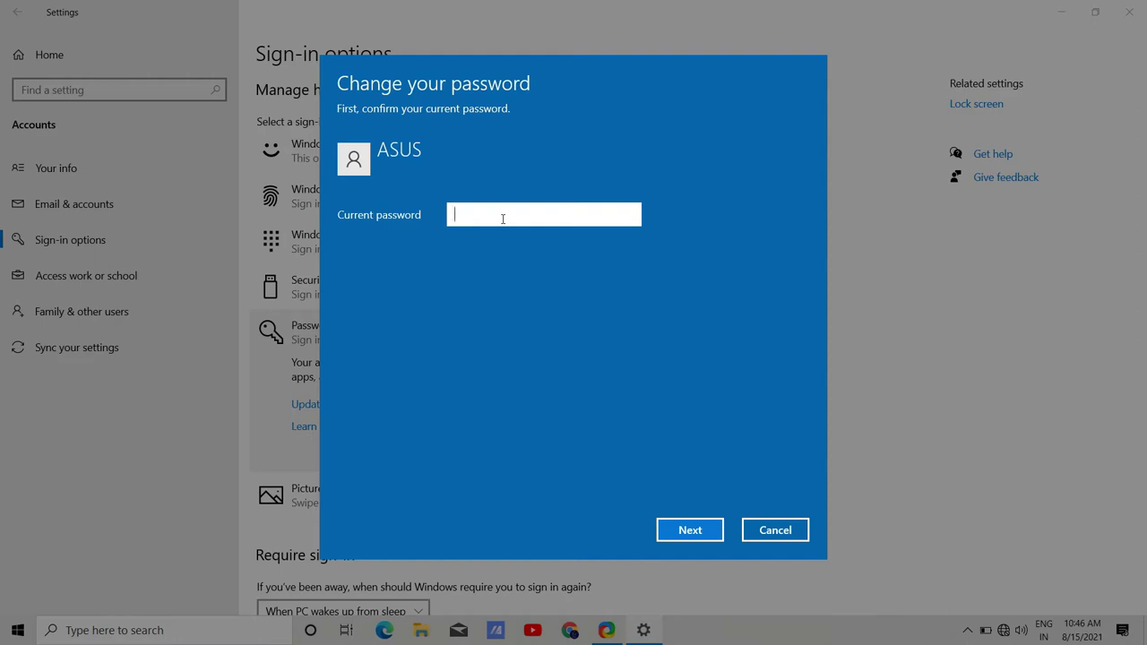
pyautogui.write('••••••••••')
pyautogui.click(690, 530)
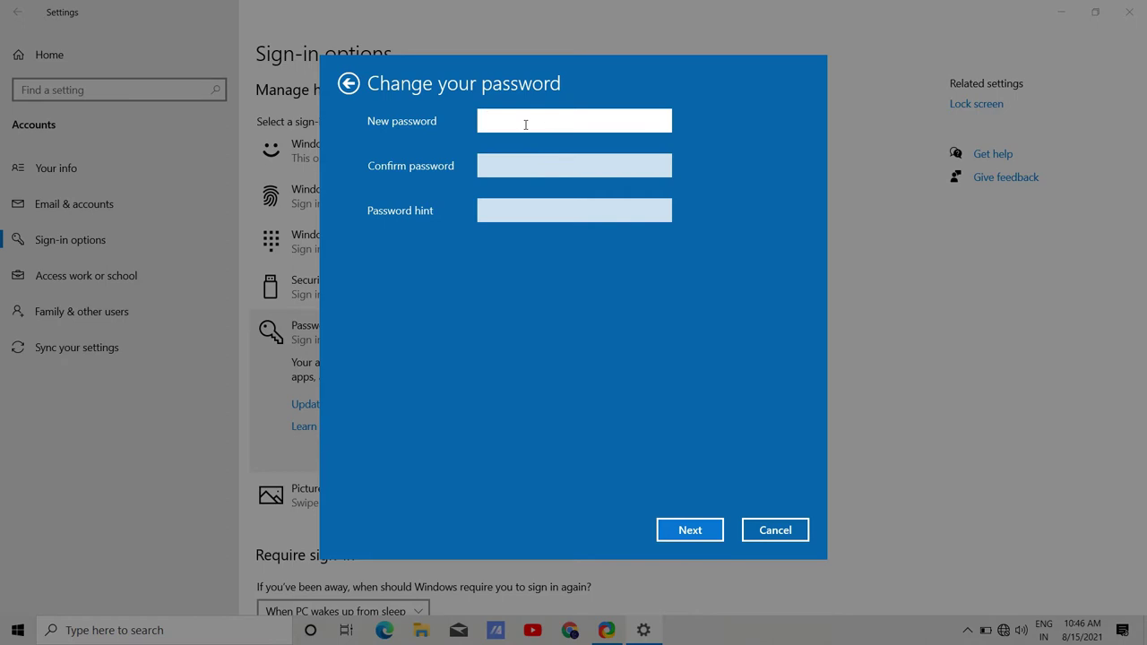
# Enter and confirm the new password, add the hint 'my no.', and submit.
pyautogui.write('••••••••••')
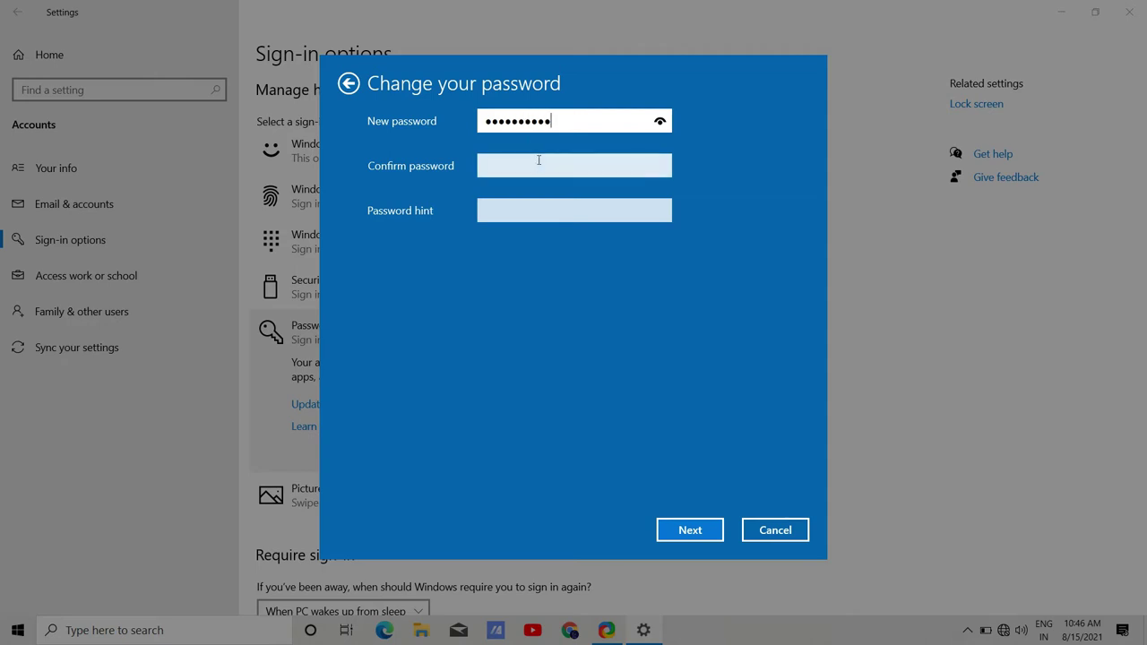
pyautogui.click(539, 168)
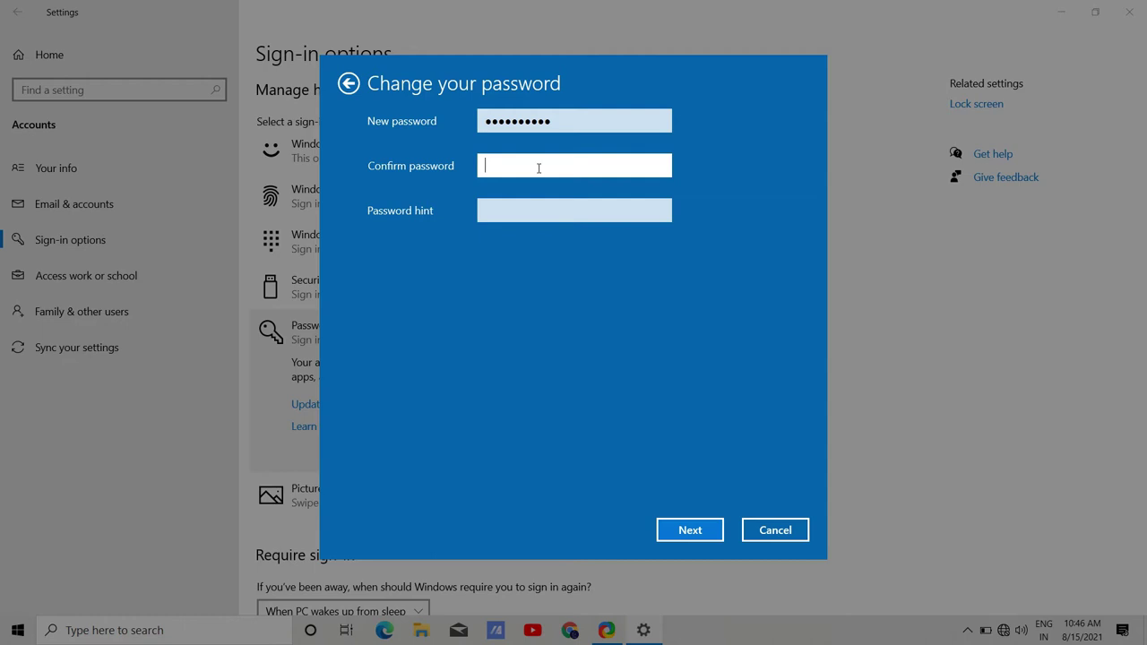
pyautogui.write('••••••••••')
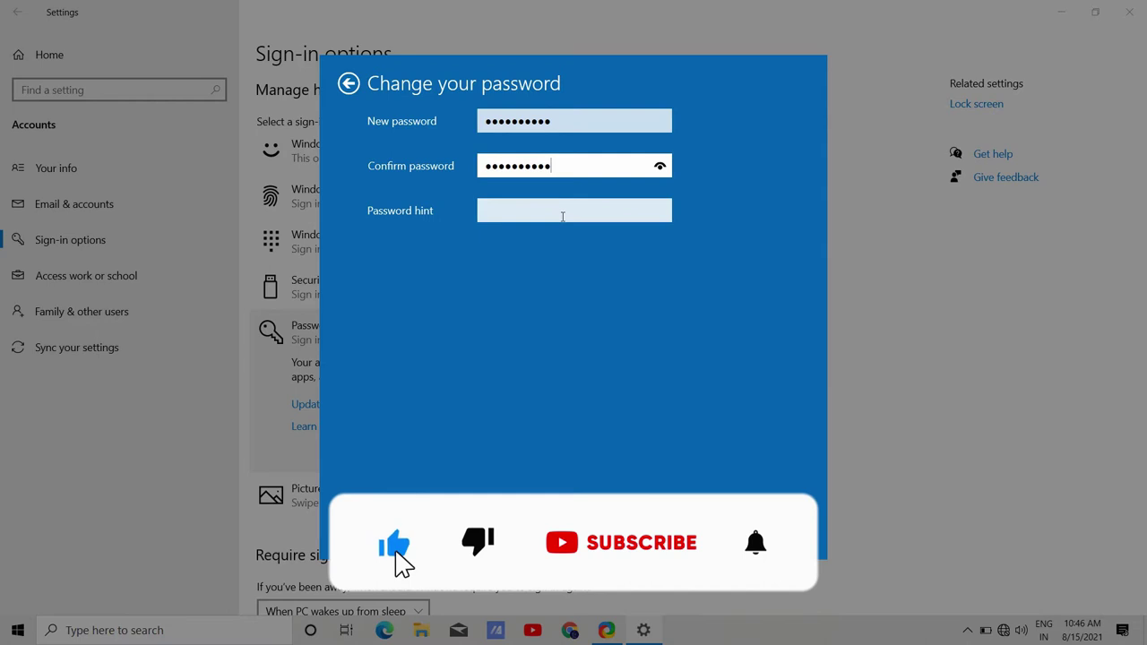
pyautogui.click(563, 216)
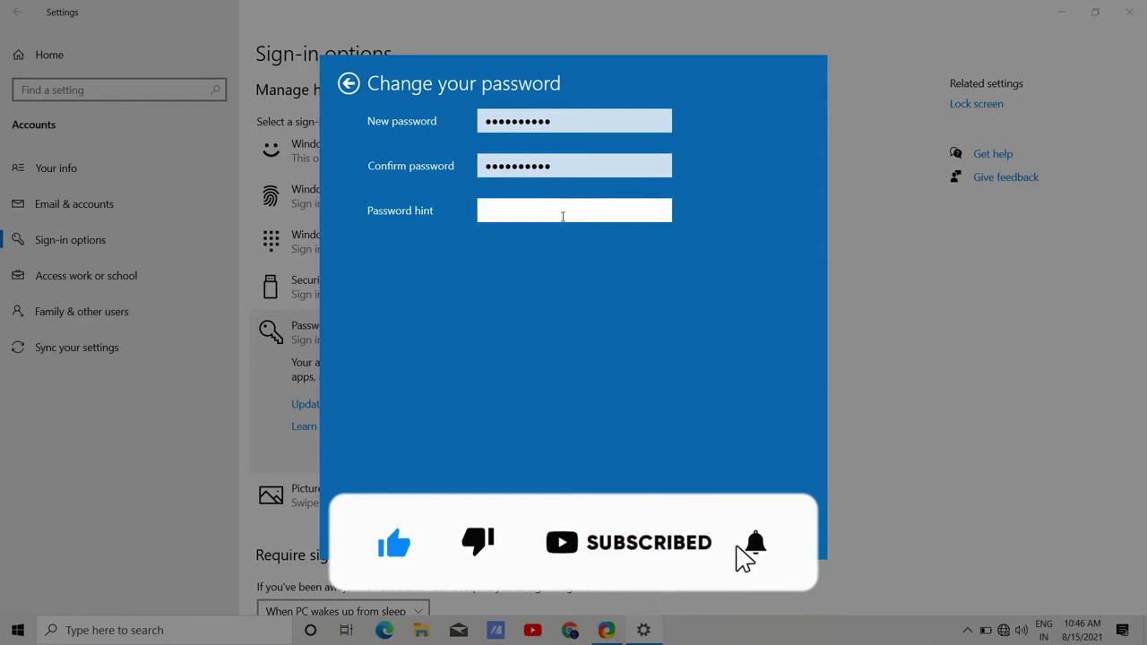
pyautogui.write('m')
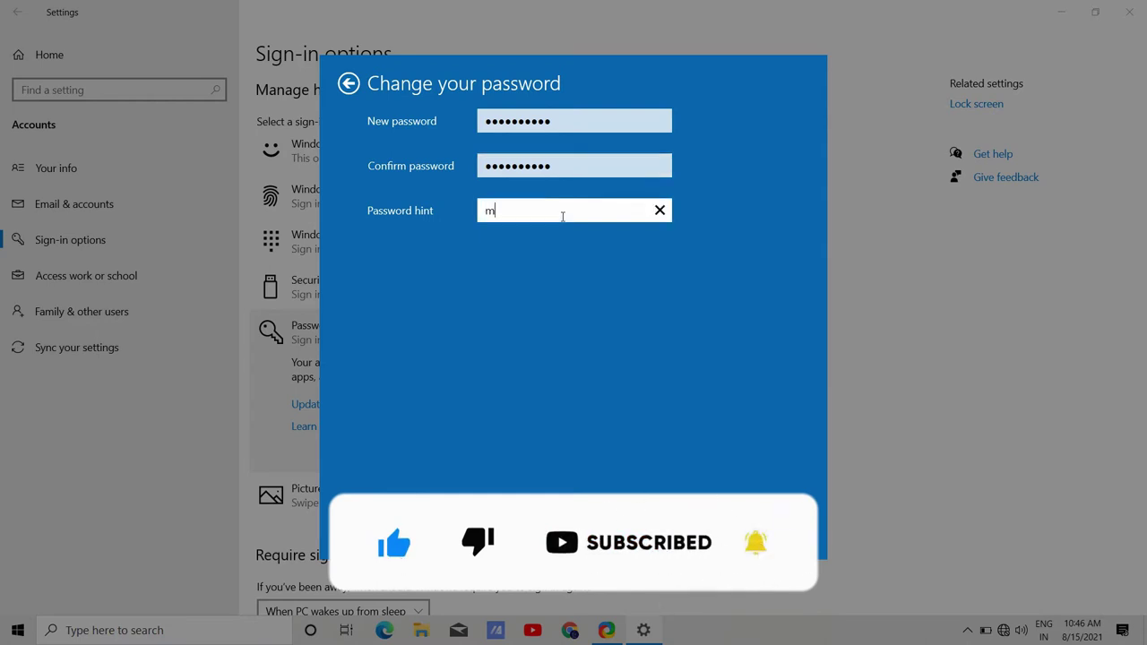
pyautogui.write('y no.')
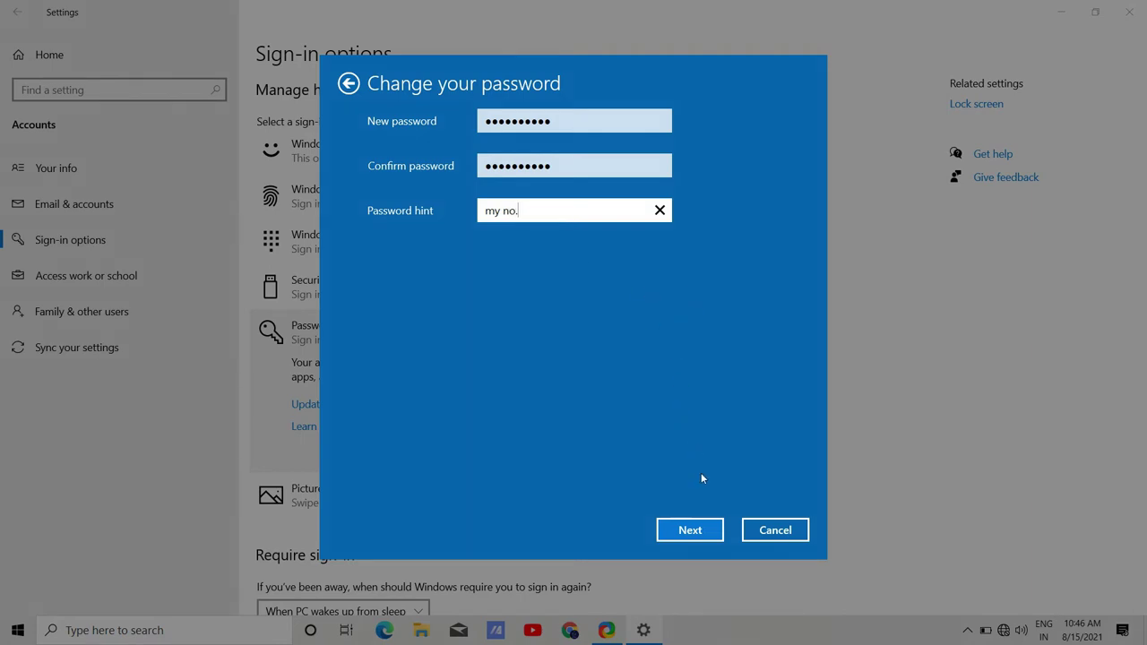
pyautogui.click(701, 529)
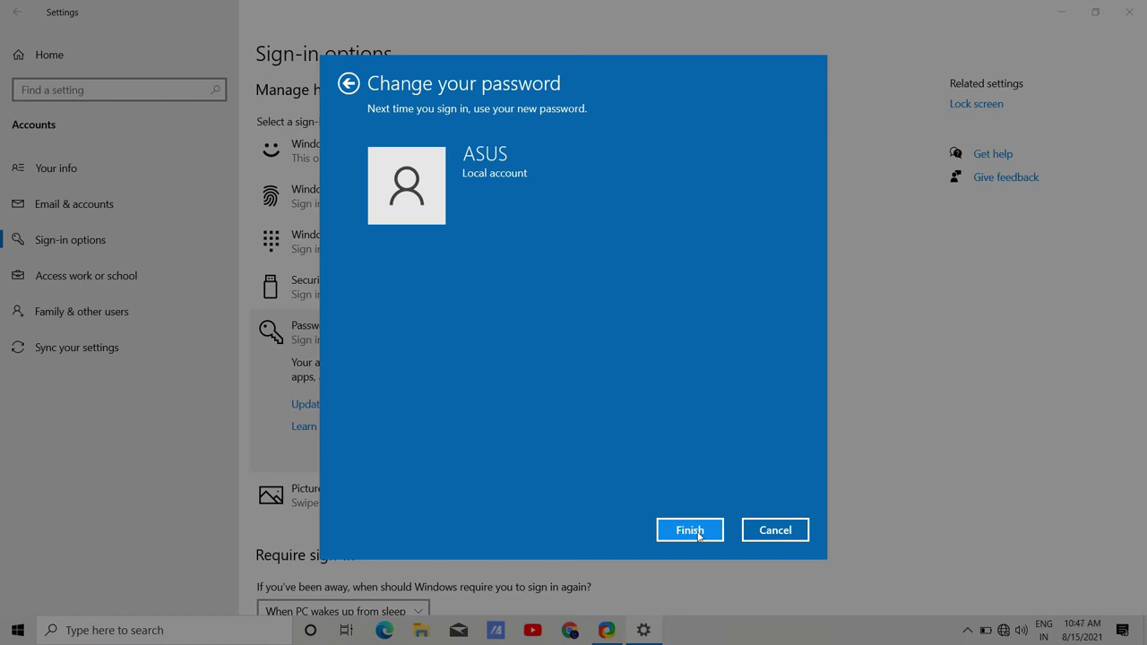
# Finish the password change, then enrol another Windows Hello fingerprint, verifying with the PIN.
pyautogui.click(698, 535)
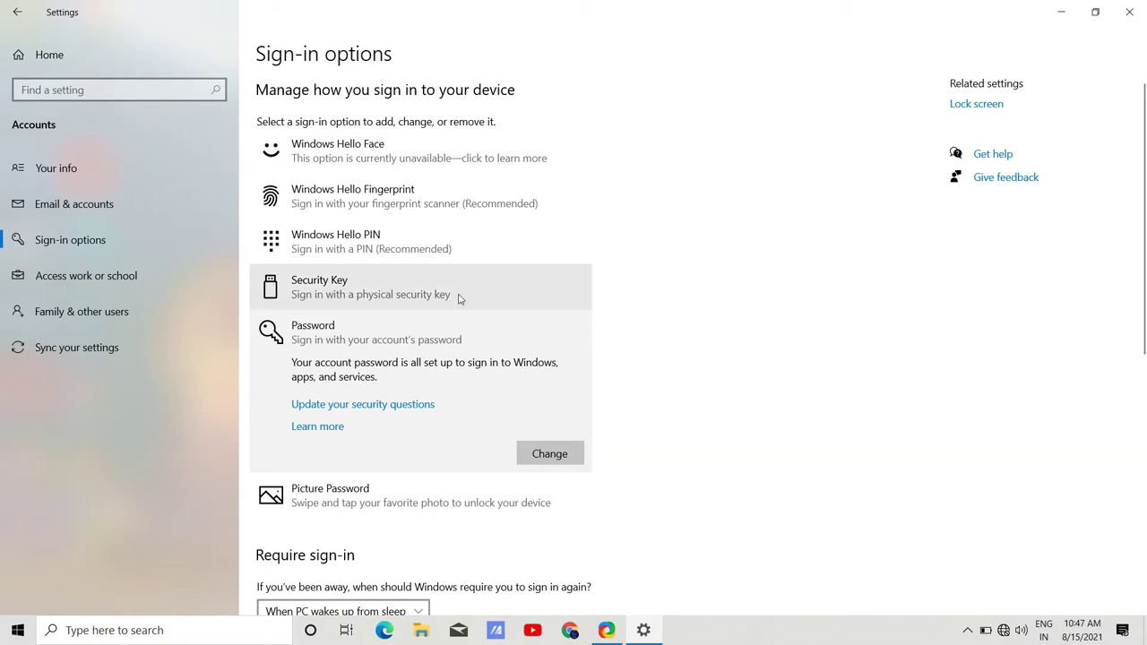
pyautogui.click(437, 209)
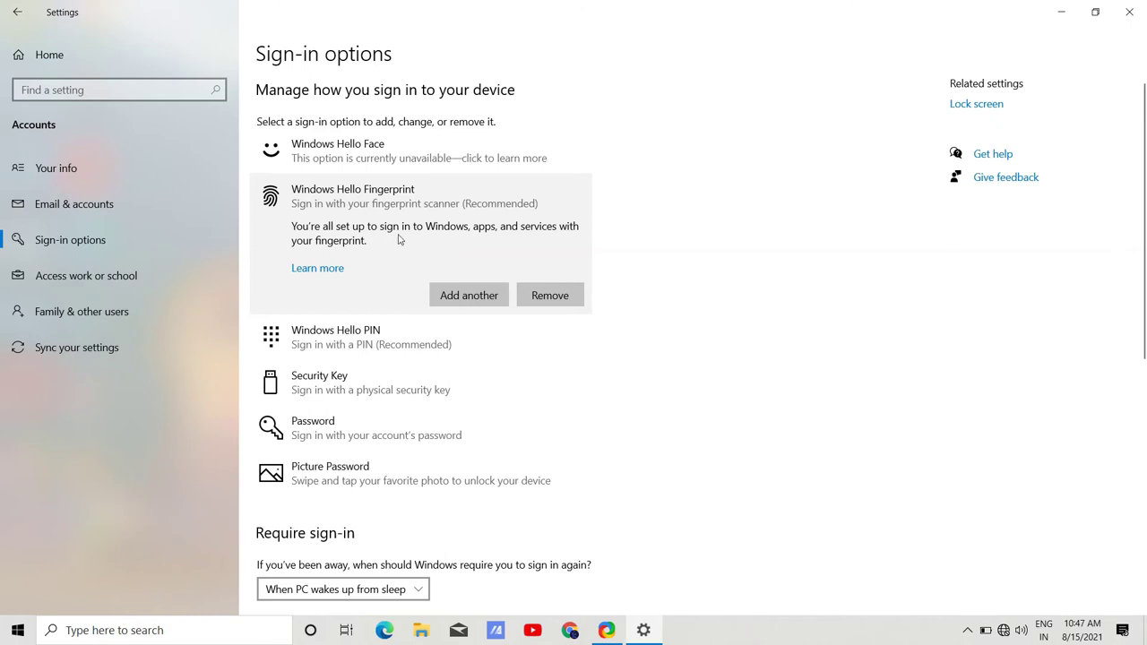
pyautogui.click(468, 296)
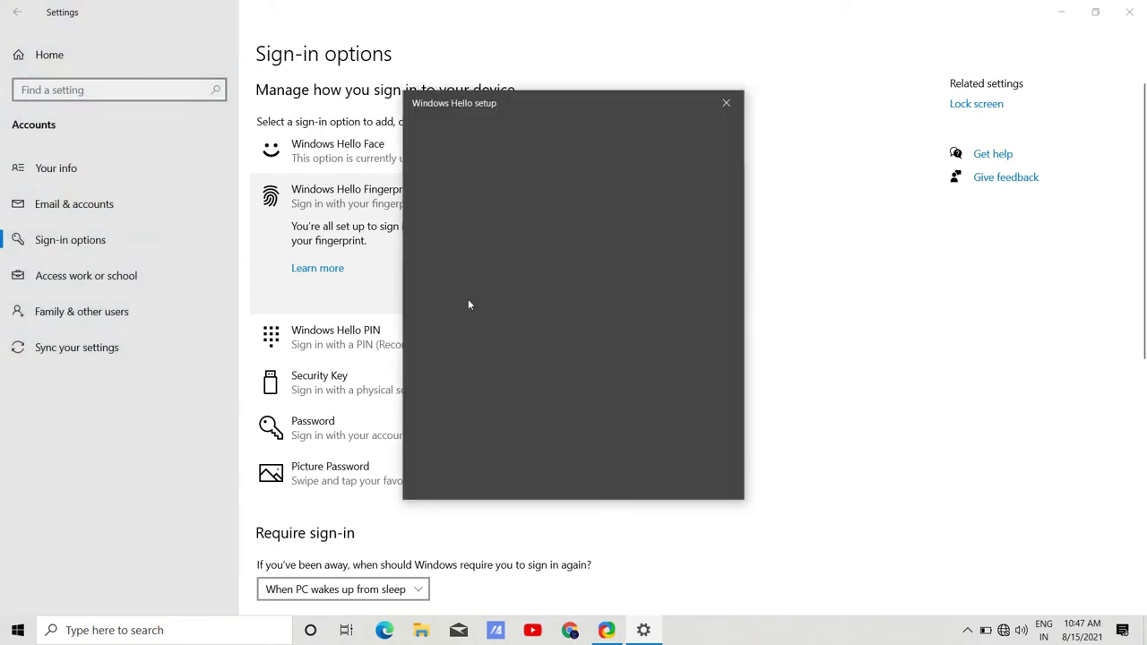
pyautogui.click(533, 477)
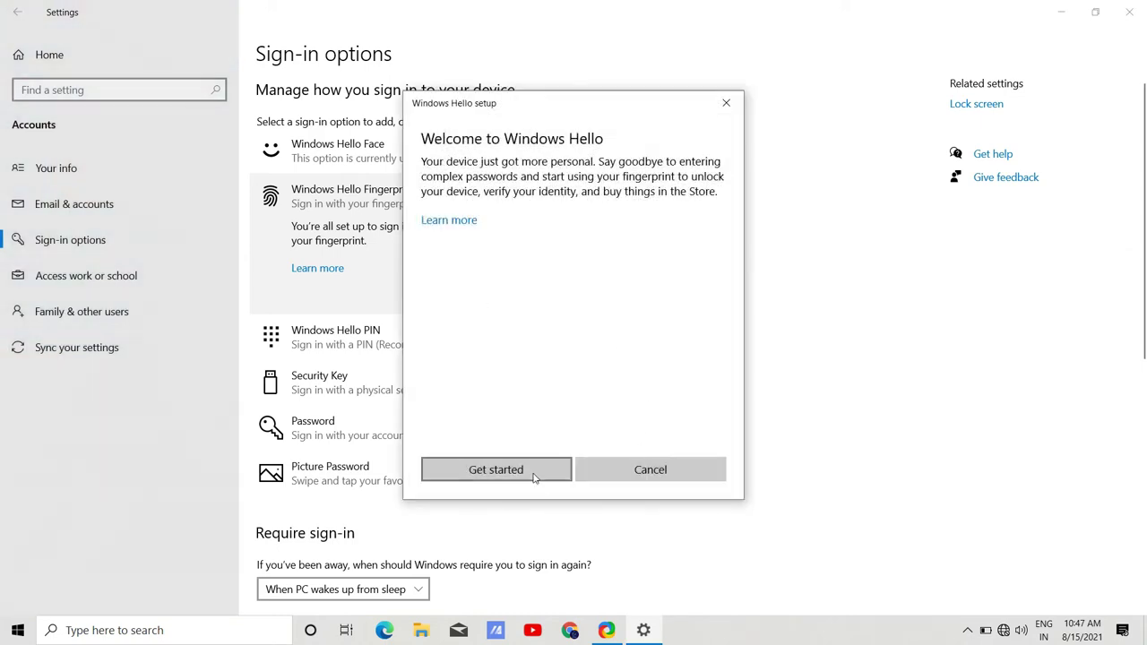
pyautogui.click(533, 477)
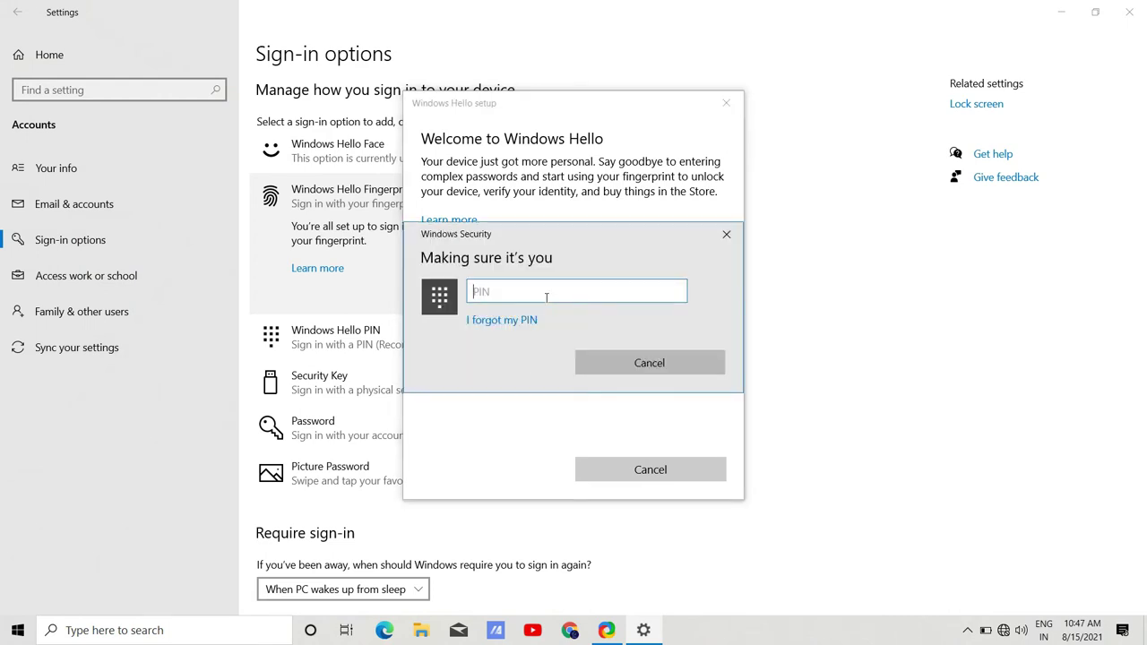
pyautogui.write('****')
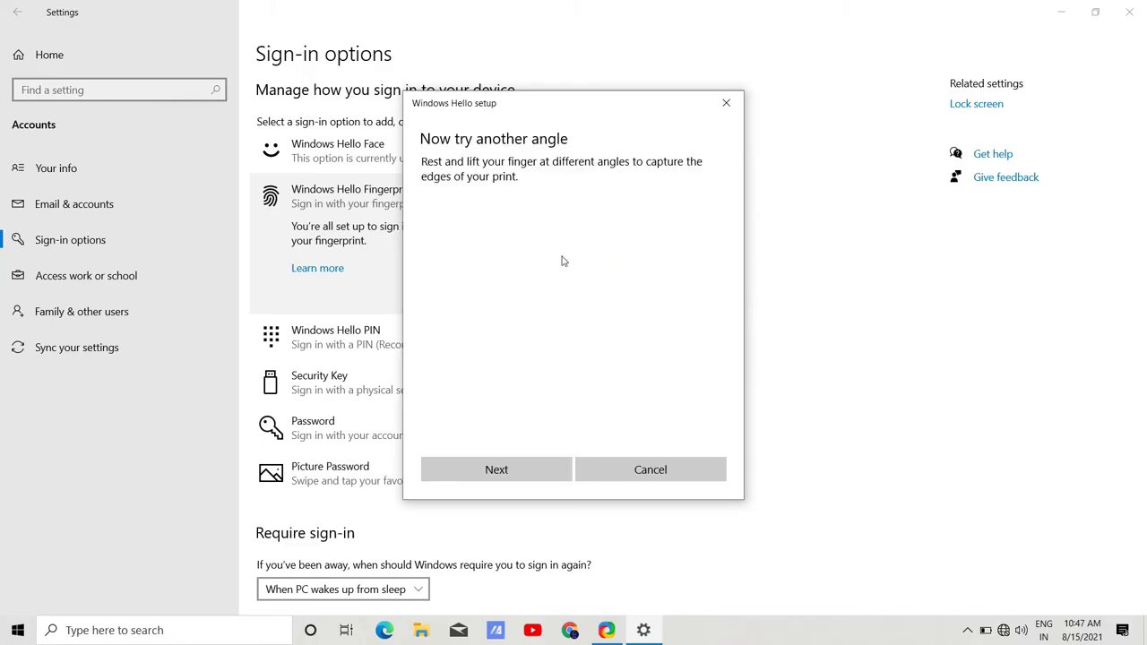
pyautogui.click(530, 470)
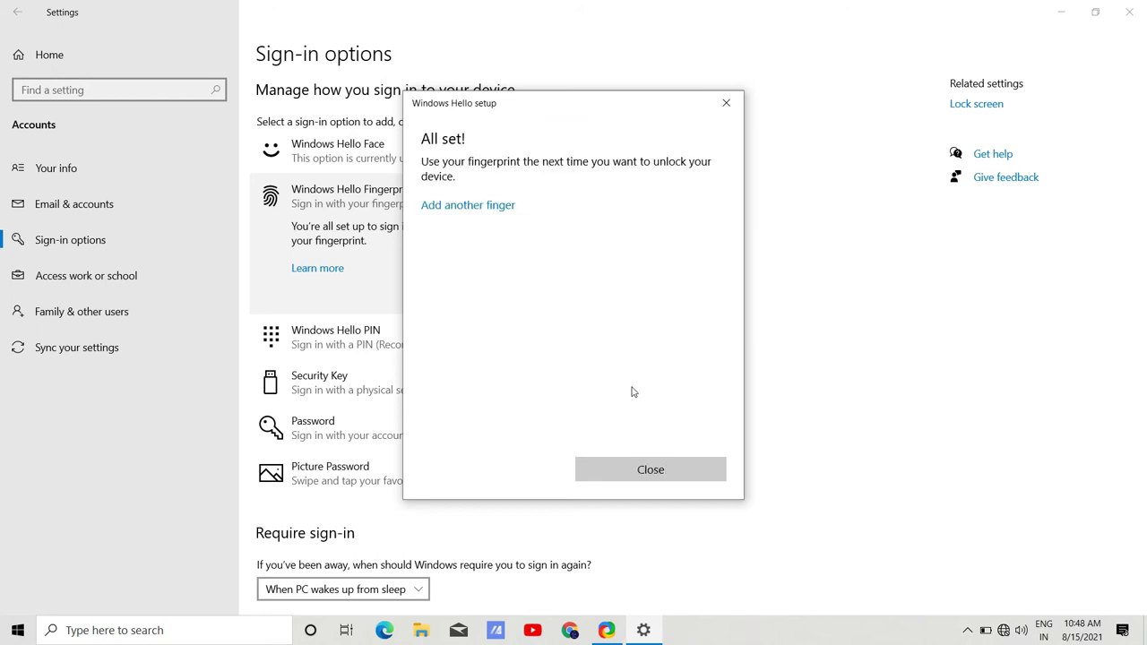
pyautogui.click(649, 477)
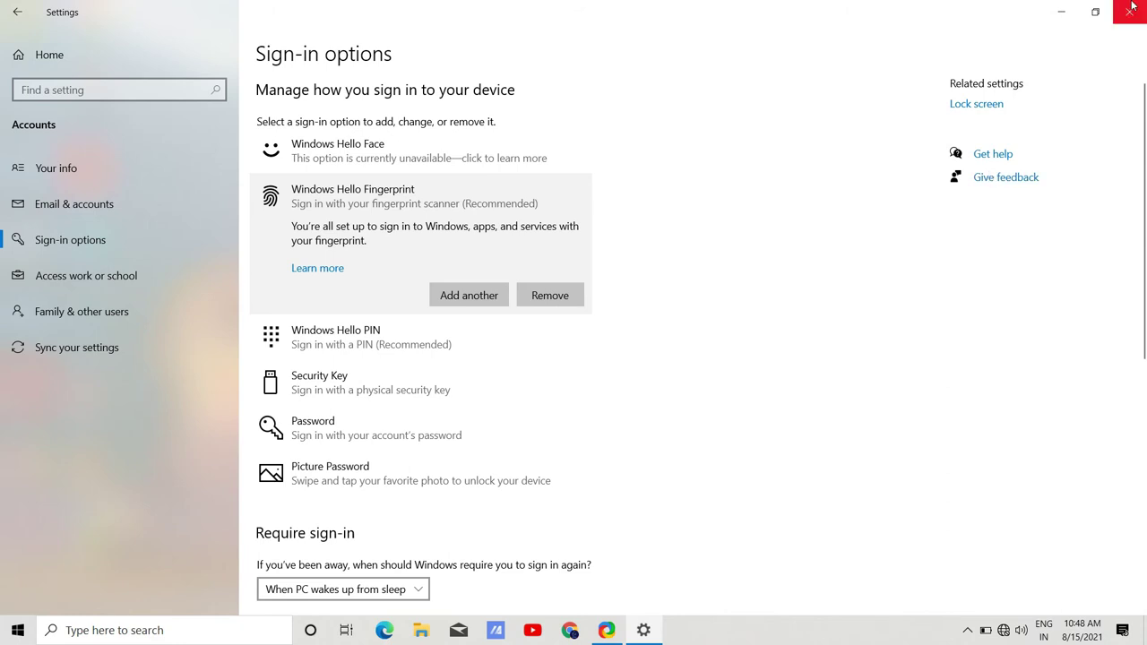
# Expand the Windows Hello PIN option to reveal its Change and Remove buttons.
pyautogui.click(1062, 12)
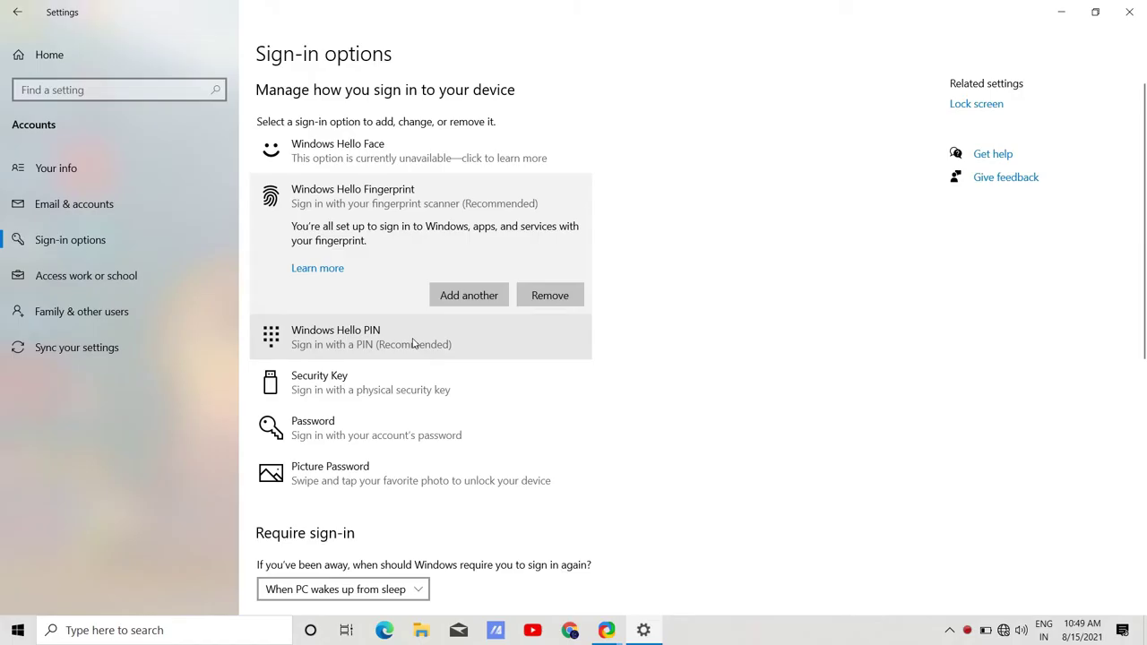
pyautogui.click(413, 343)
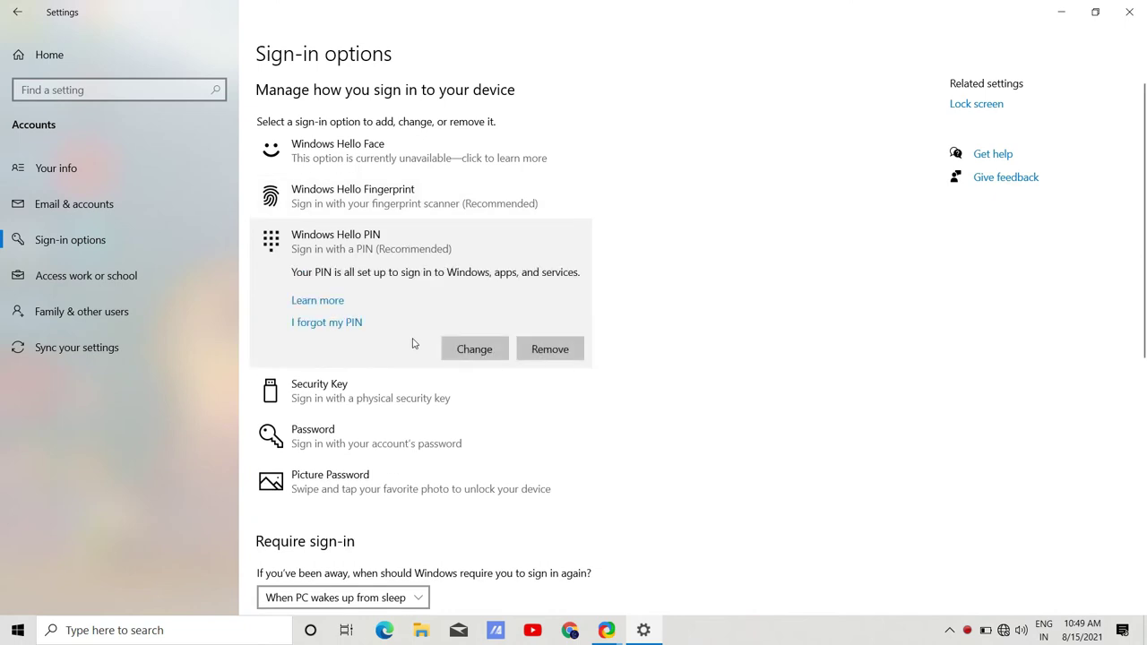
# Begin changing the Windows Hello PIN, then cancel without saving.
pyautogui.click(470, 354)
pyautogui.click(473, 354)
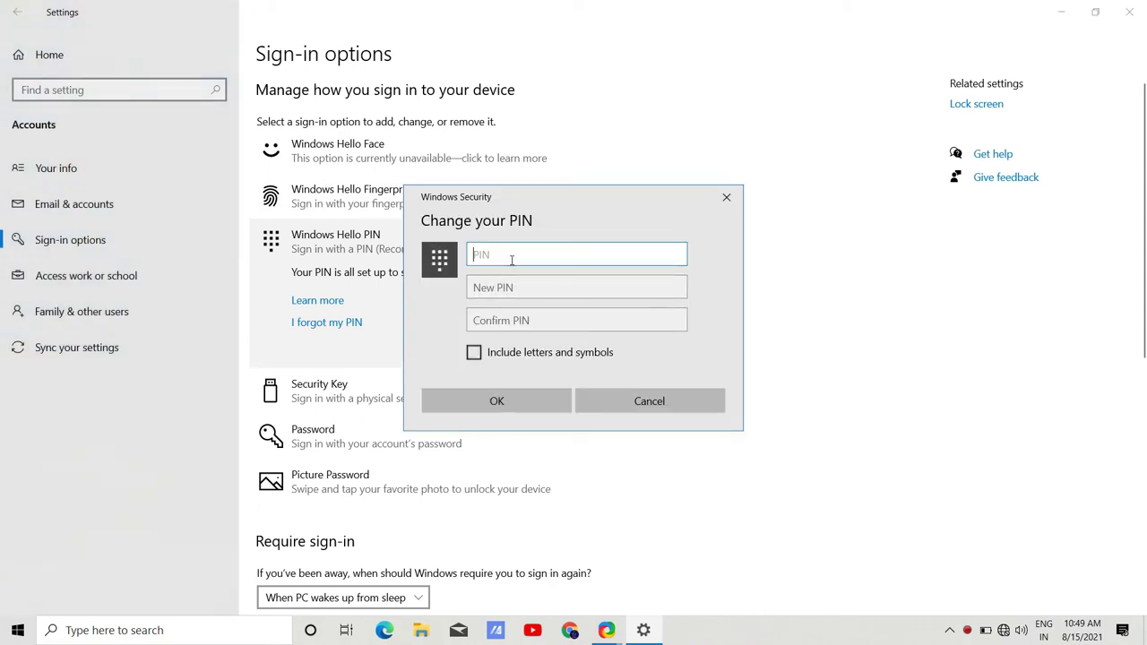
pyautogui.write('123')
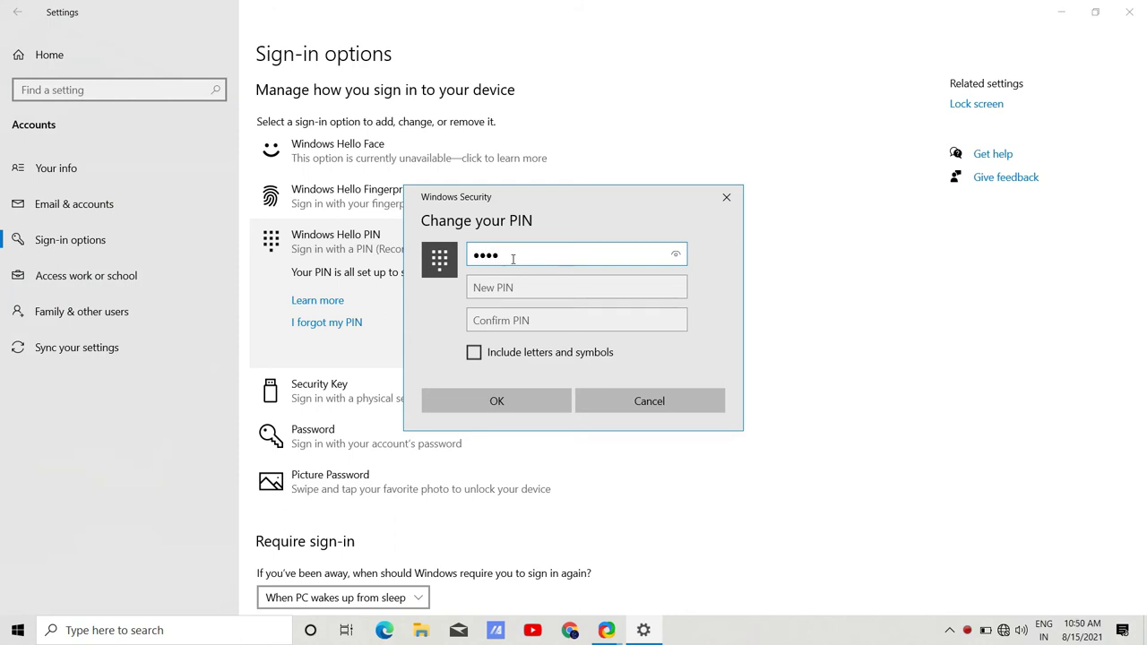
pyautogui.click(650, 400)
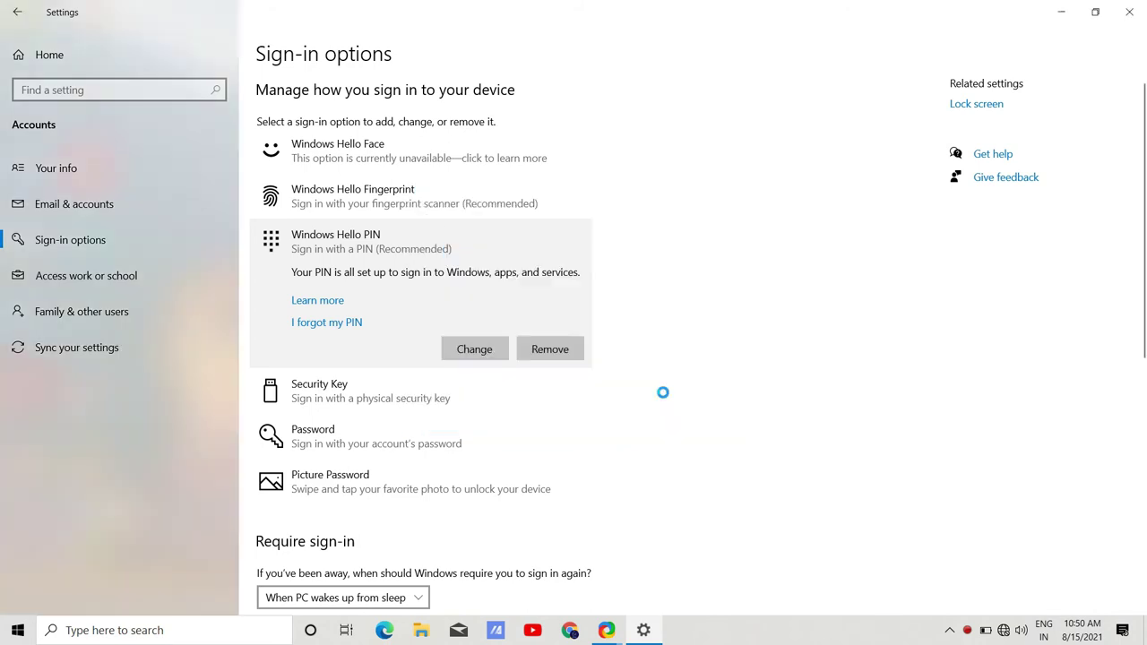
# Remove the Windows Hello PIN, confirming the removal with the account password.
pyautogui.click(544, 350)
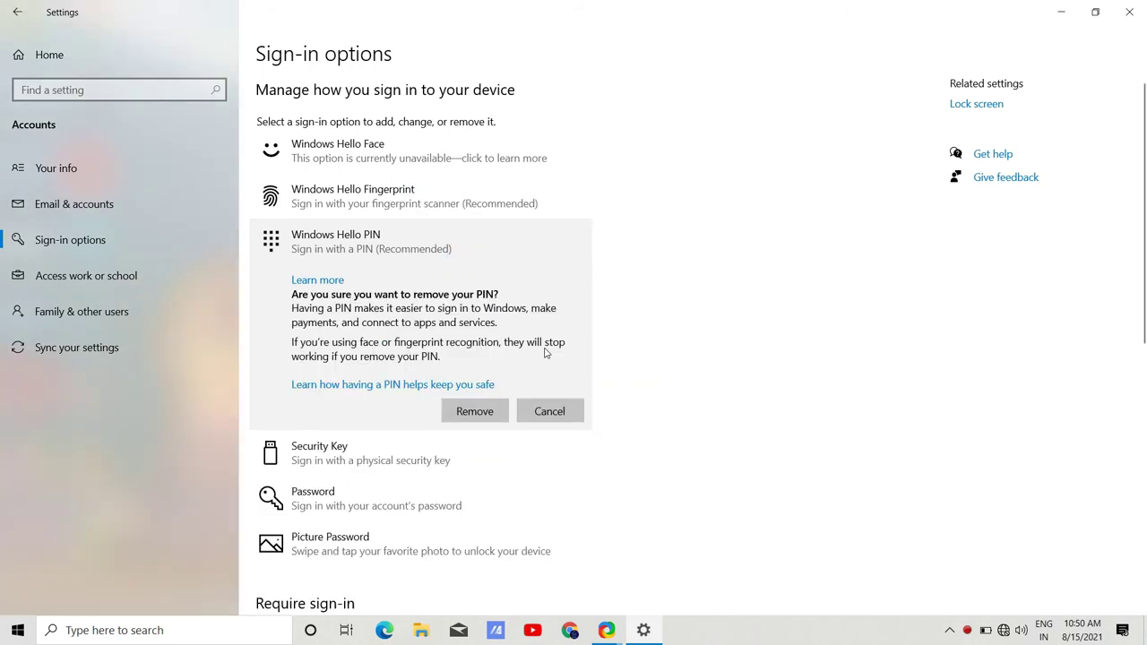
pyautogui.click(474, 411)
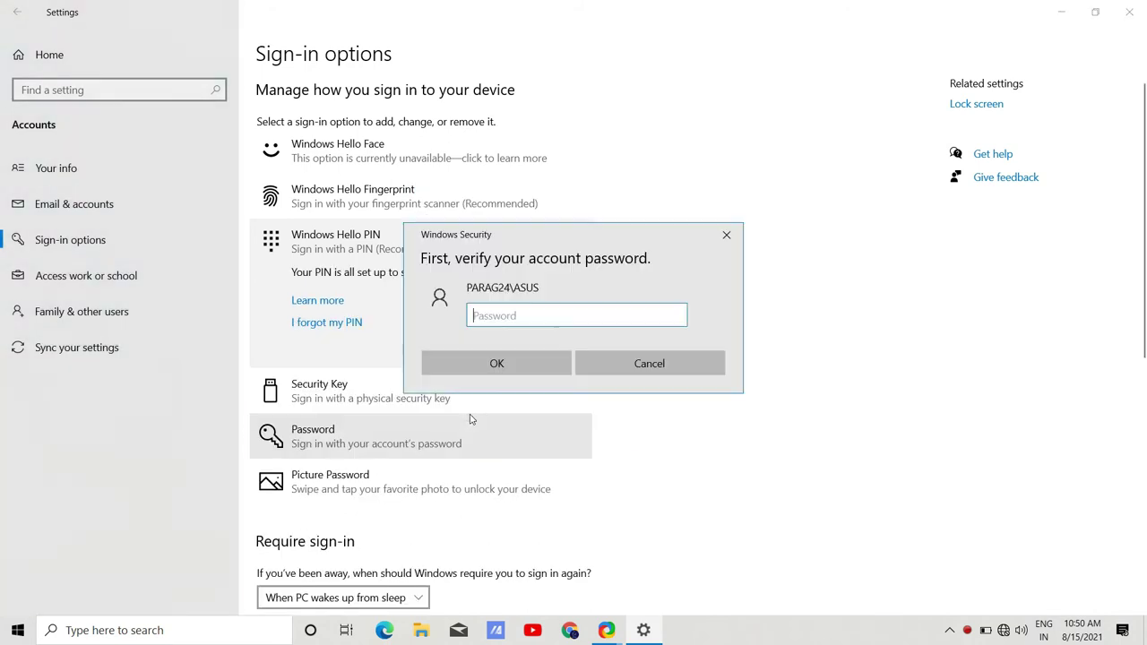
pyautogui.write('****')
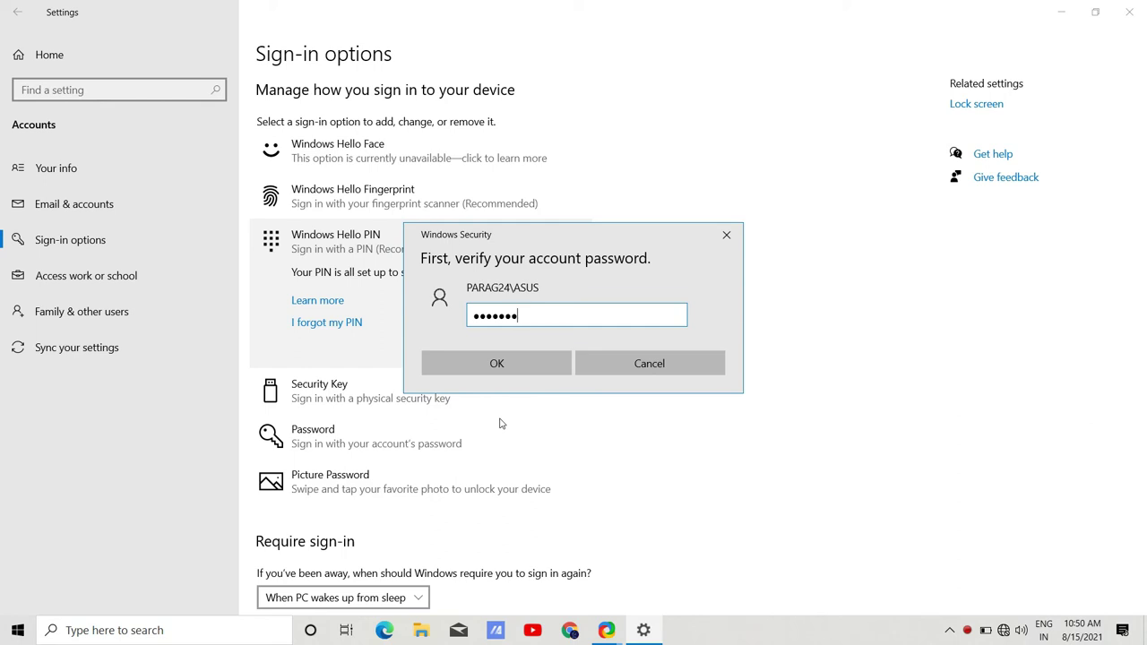
pyautogui.click(497, 364)
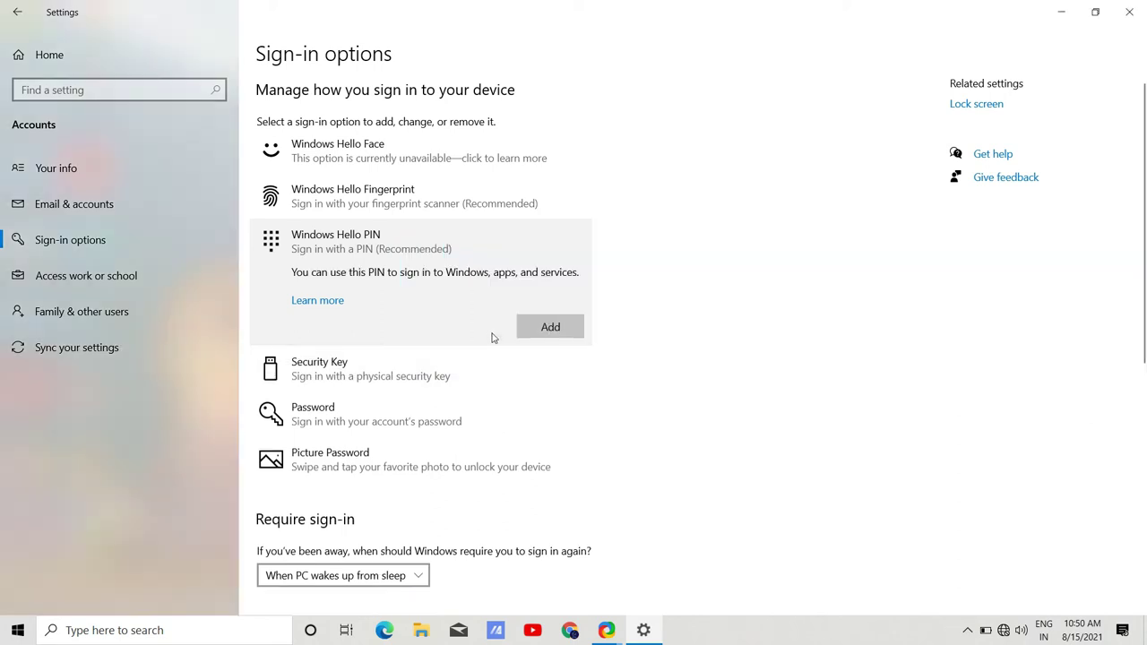
# Add a Windows Hello PIN: verify the account password, then enter and confirm the new PIN.
pyautogui.click(548, 328)
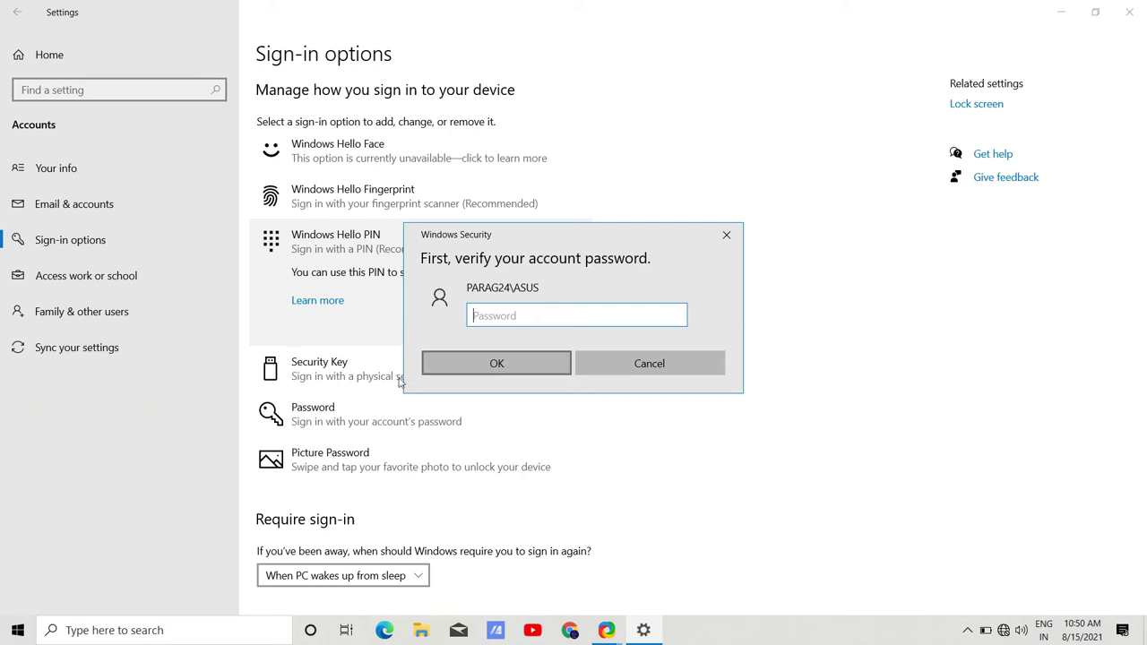
pyautogui.write('••')
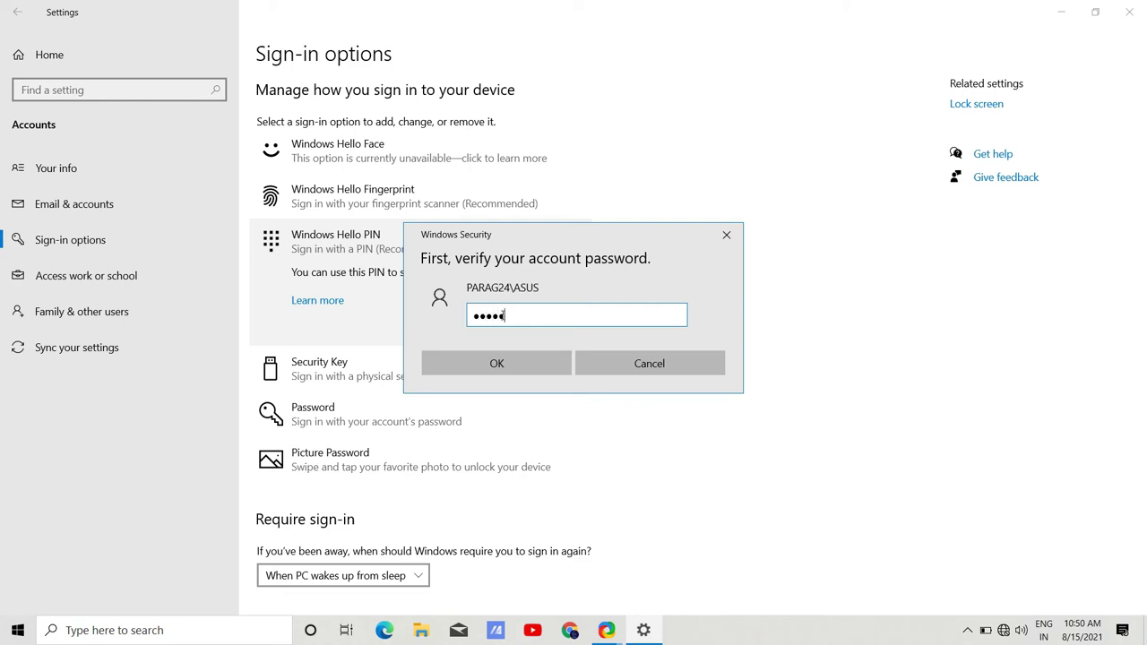
pyautogui.write('••••••••')
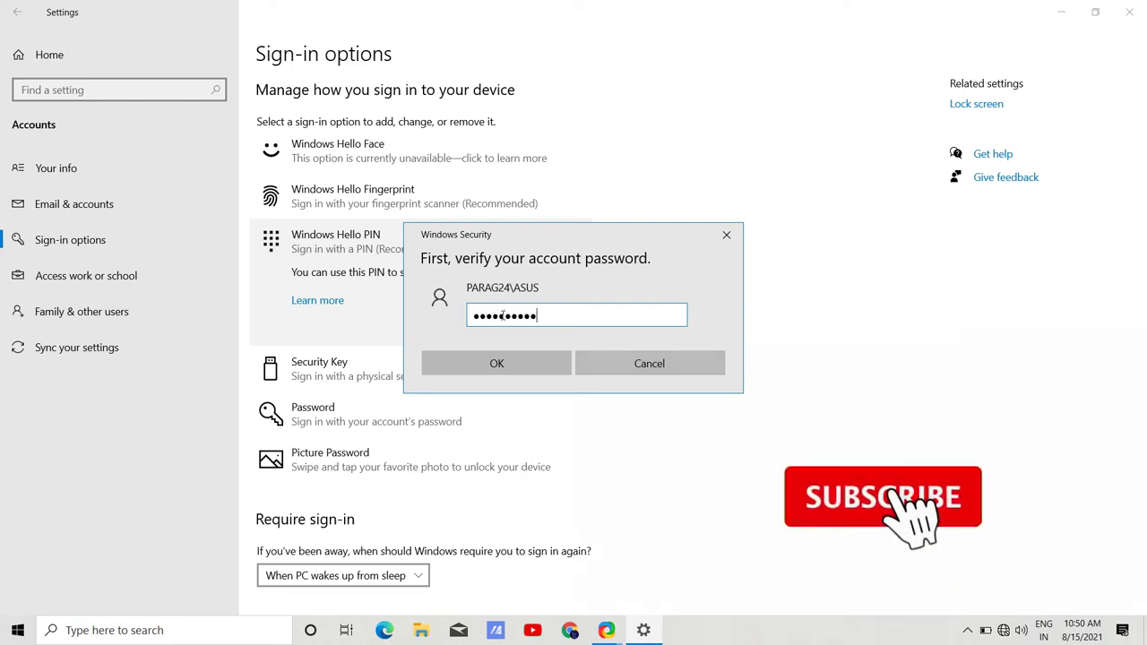
pyautogui.click(497, 363)
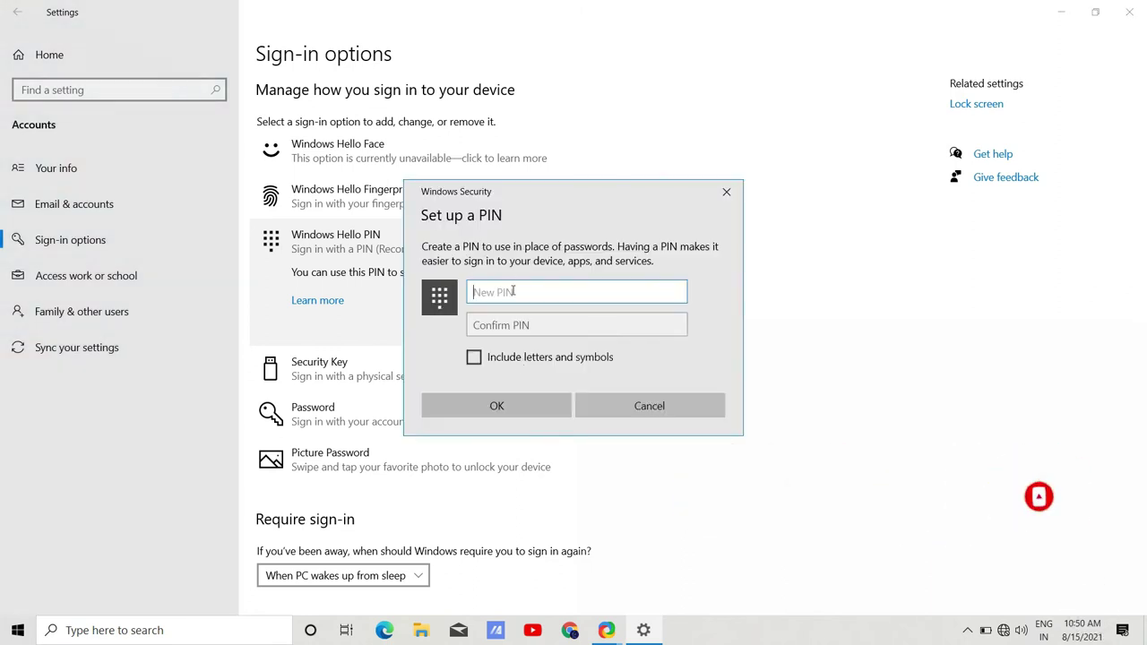
pyautogui.write('123')
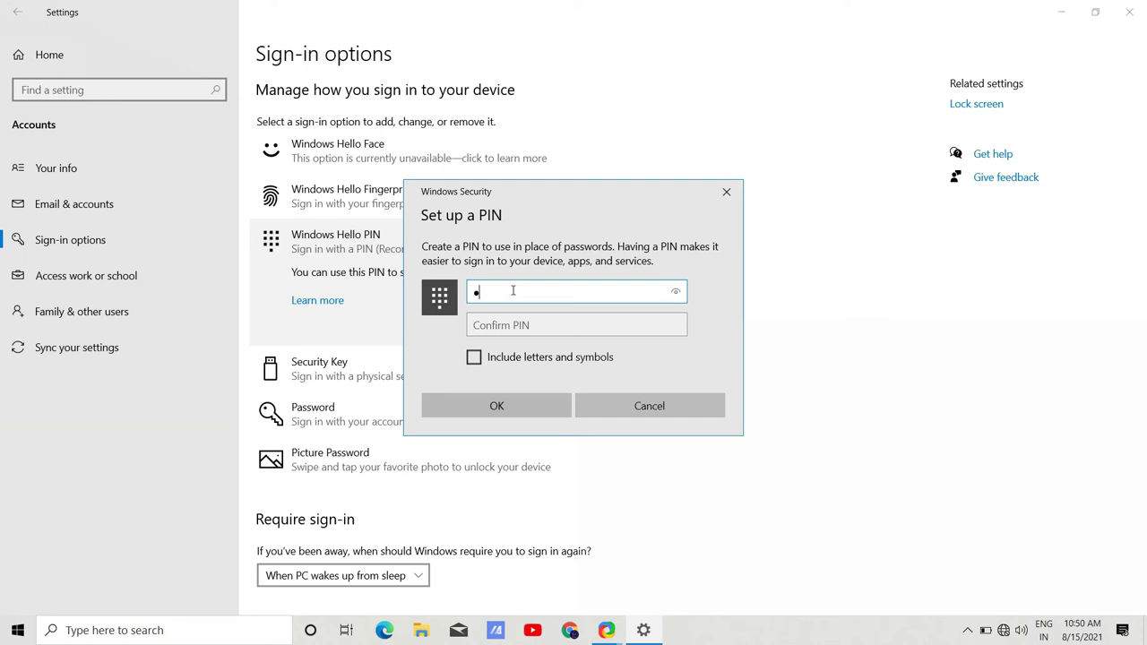
pyautogui.write('4')
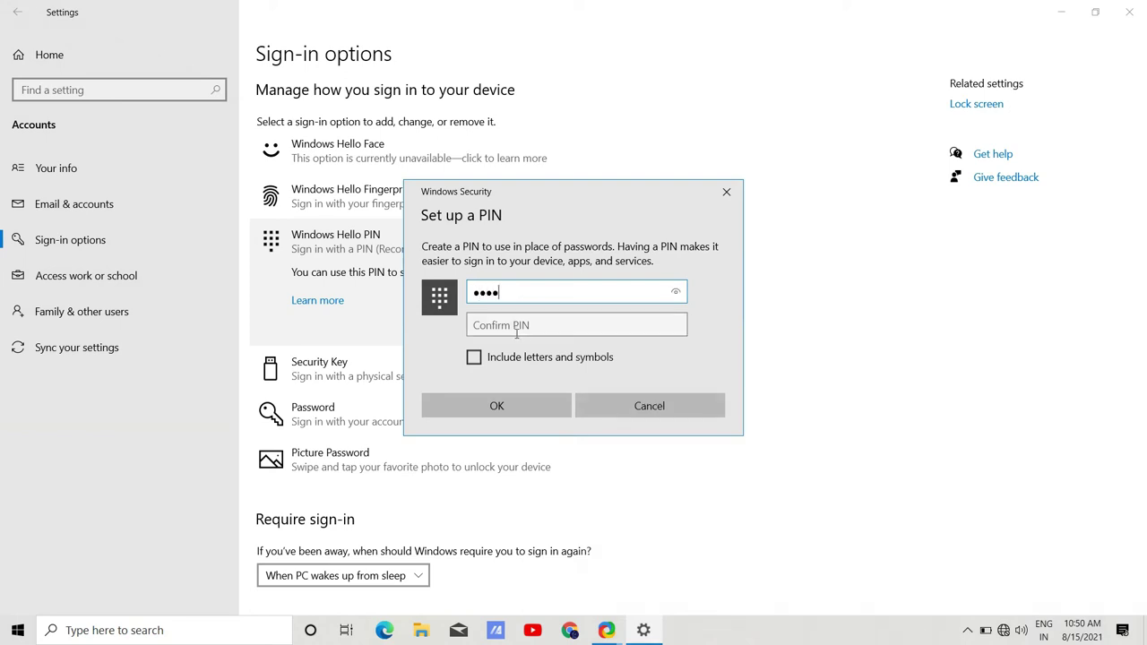
pyautogui.click(517, 328)
pyautogui.write('1')
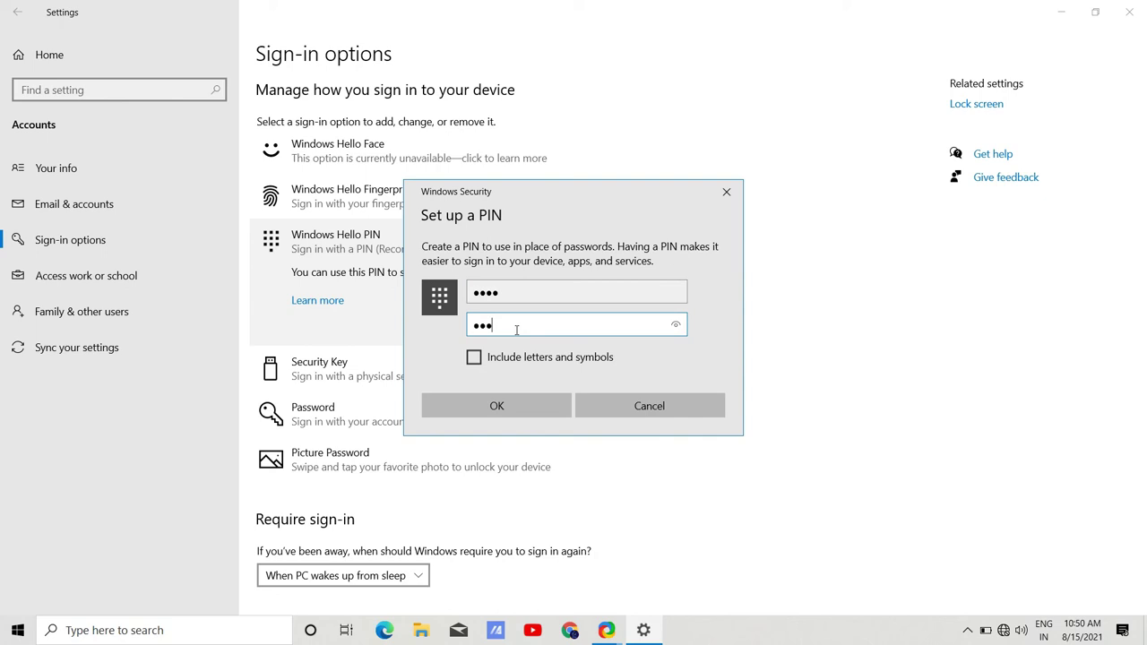
pyautogui.click(516, 408)
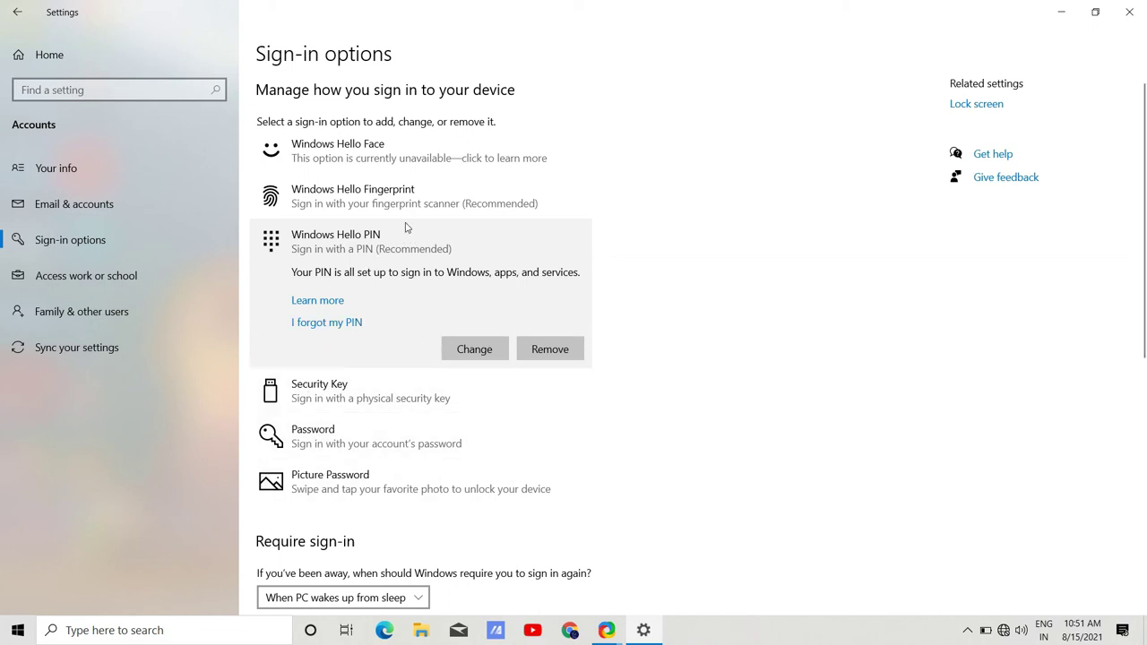
# Expand Security Key and Picture Password to view their options, then close Settings.
pyautogui.click(400, 409)
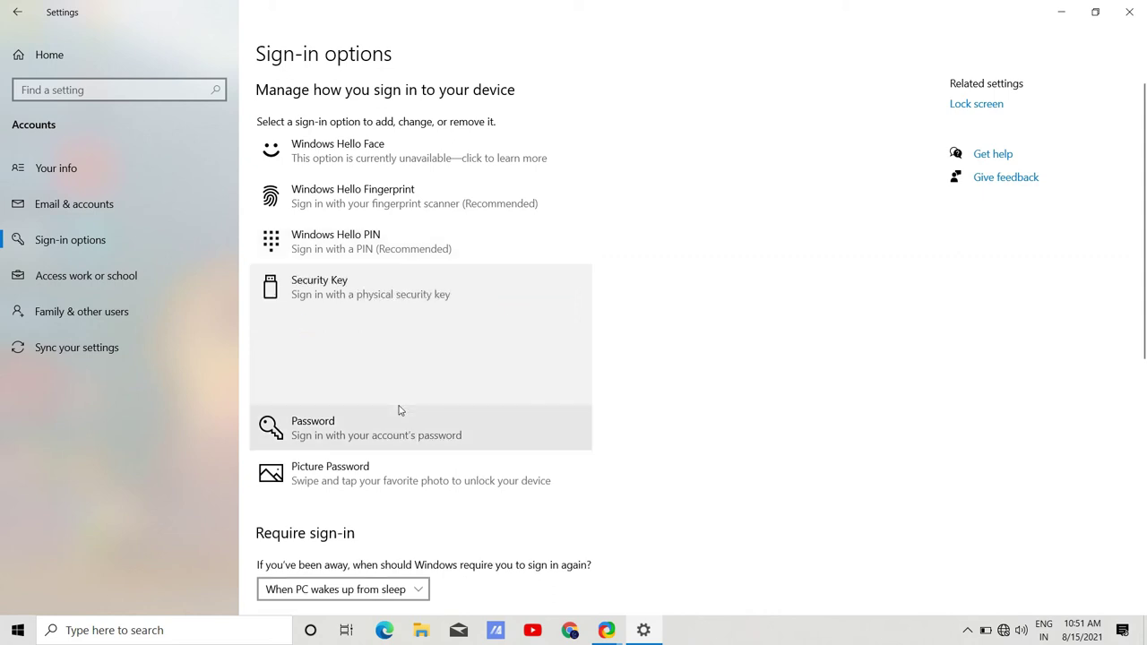
pyautogui.click(343, 486)
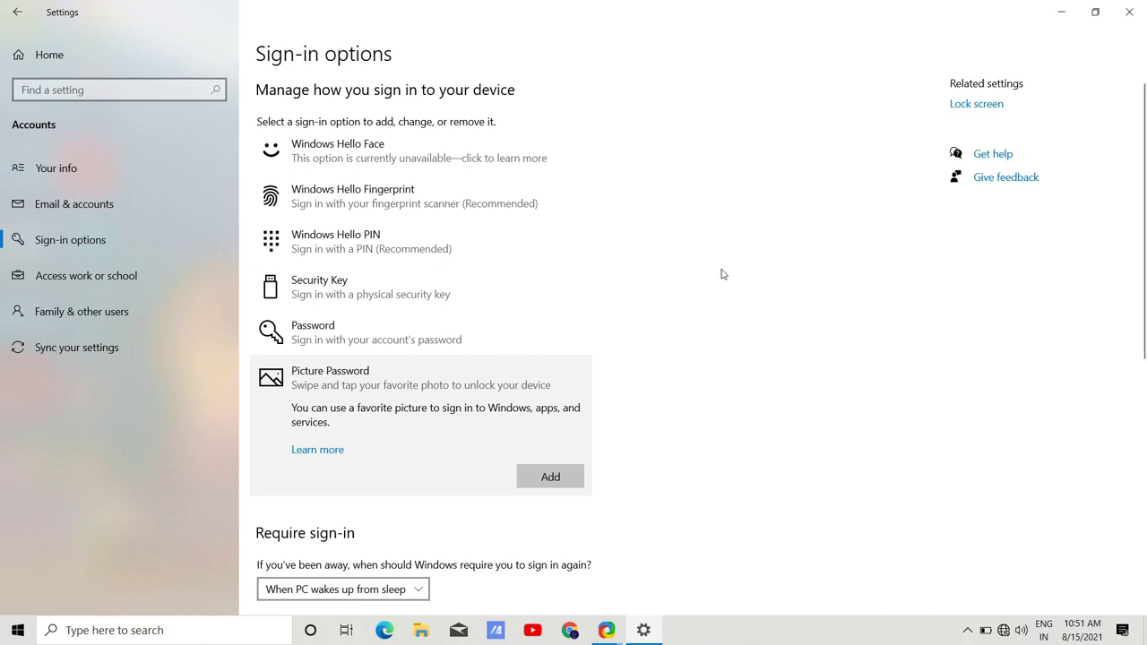
pyautogui.click(1131, 13)
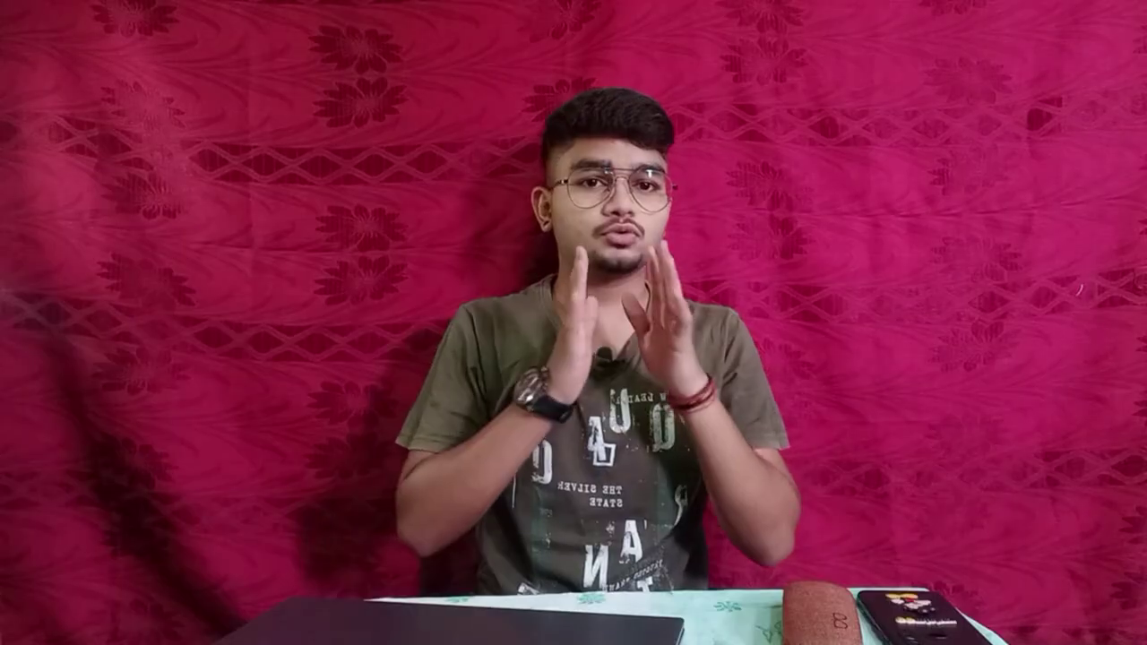